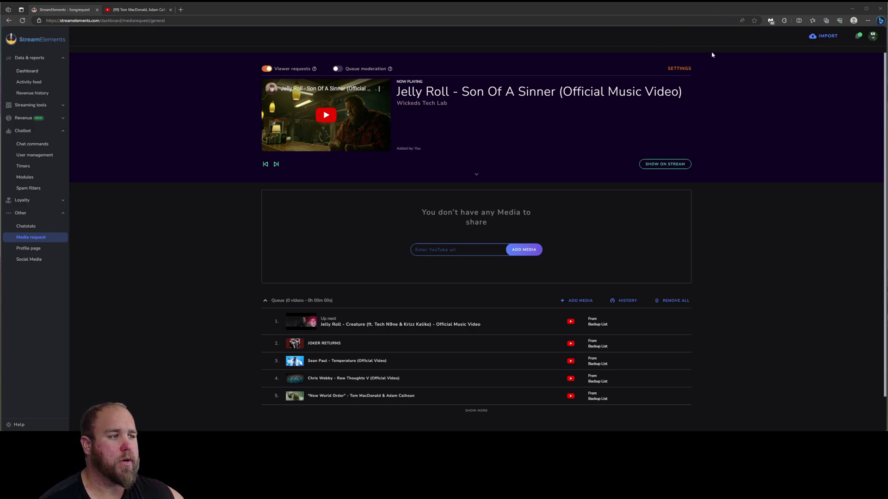
Open the media request settings and copy the link of the My Mix!!! playlist from YouTube for use as the backup playlist
left_click(679, 69)
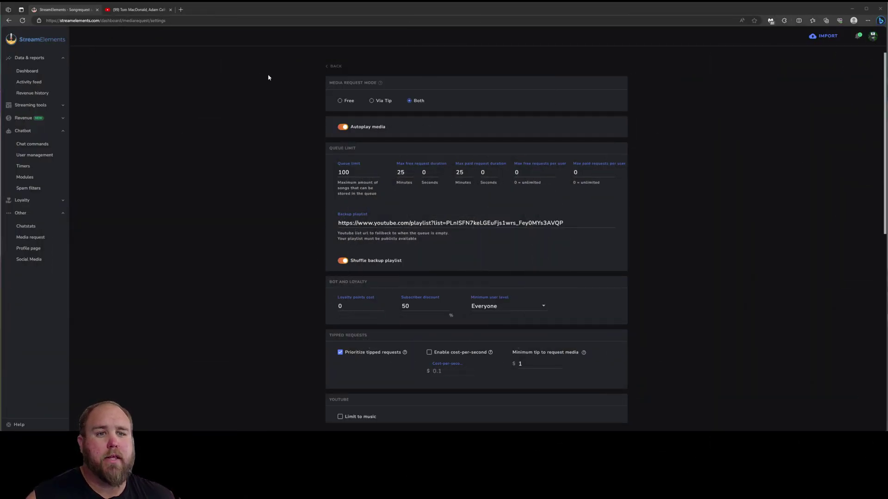
left_click(141, 9)
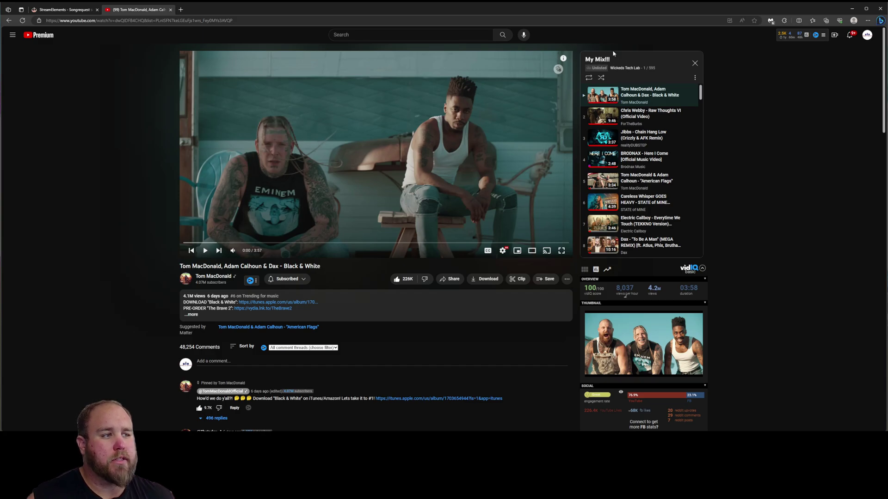
right_click(595, 59)
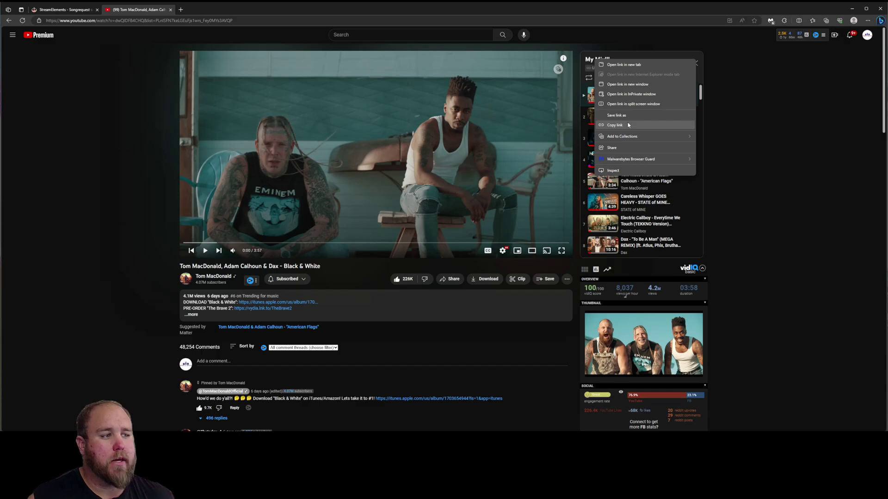
left_click(103, 63)
left_click(65, 9)
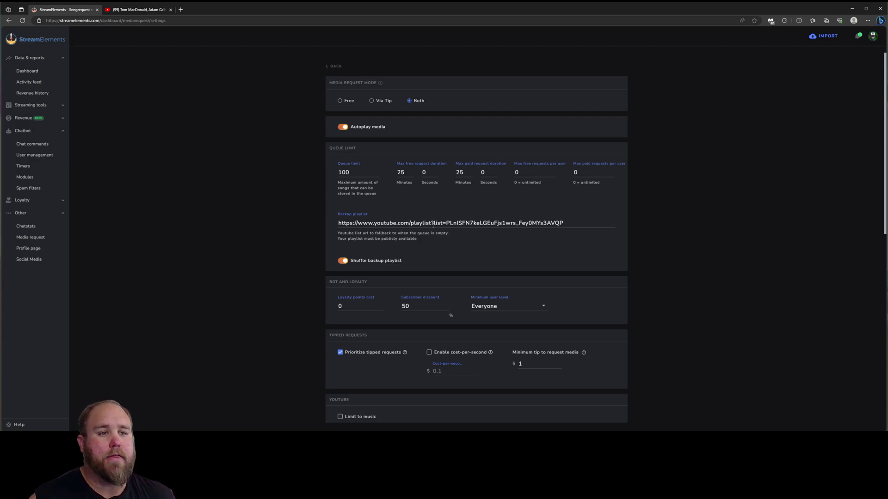
Return to the media request page and expand the queue to examine the backup playlist songs
left_click(325, 67)
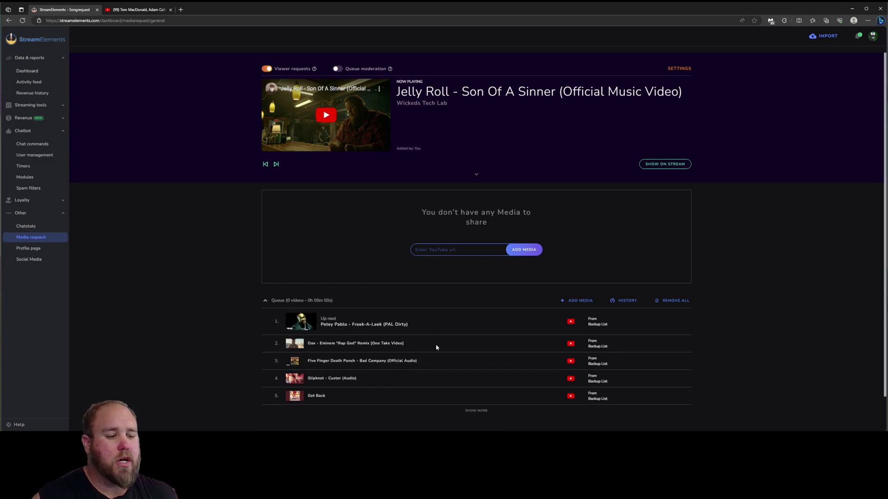
left_click(475, 411)
scroll(441, 314, "down", 1)
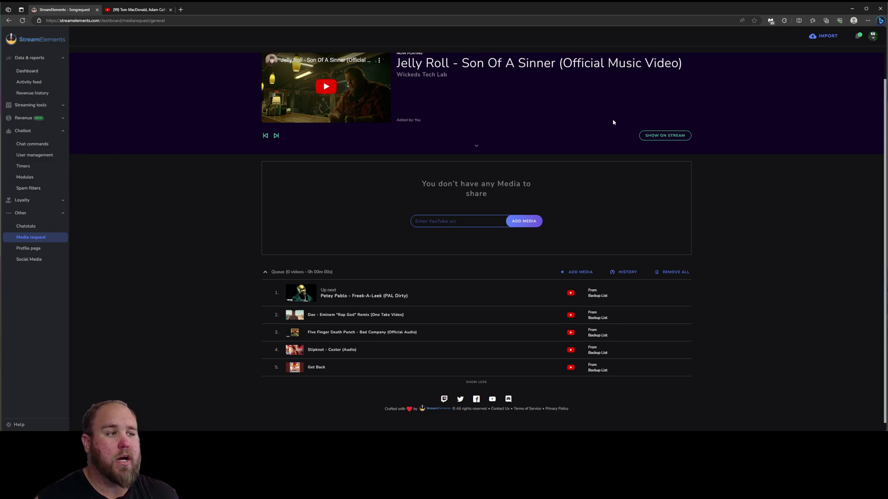
scroll(605, 124, "up", 1)
Check the bot and loyalty section of the media request settings and open the loyalty settings to review how points are earned
left_click(676, 70)
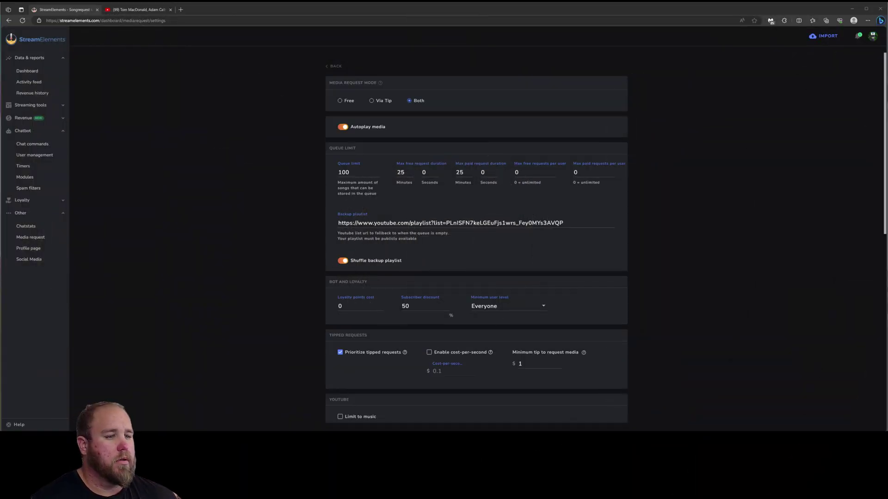
scroll(311, 238, "down", 3)
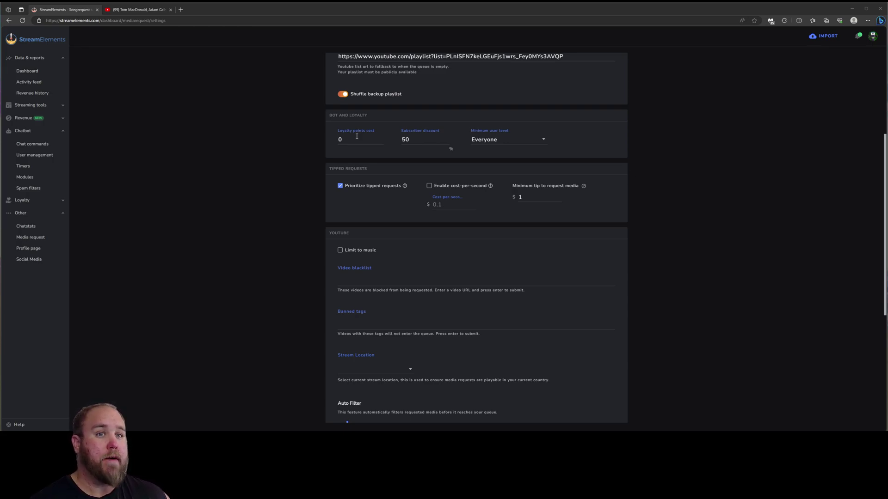
left_click(28, 200)
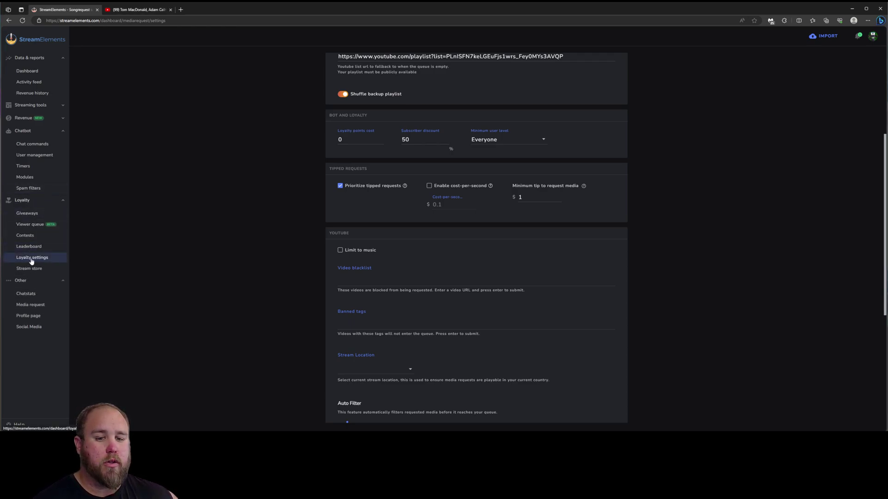
left_click(32, 259)
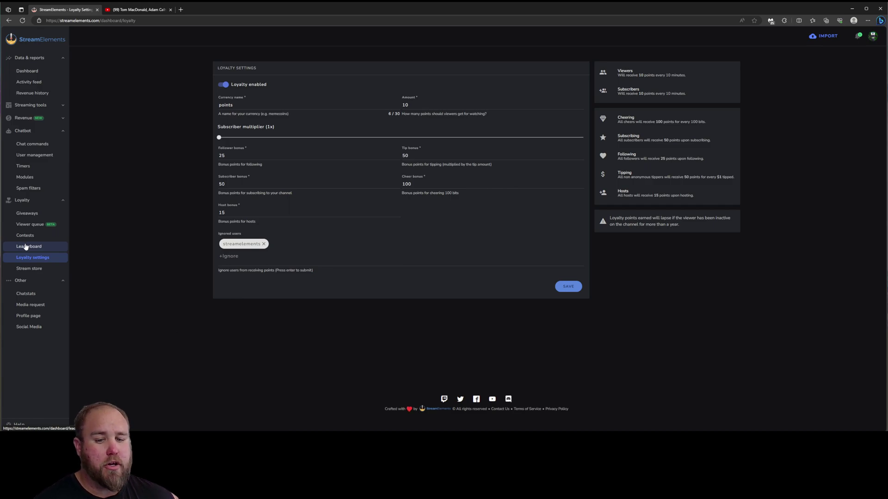
Reopen the media request settings and examine the available minimum user levels without changing the selection
left_click(34, 202)
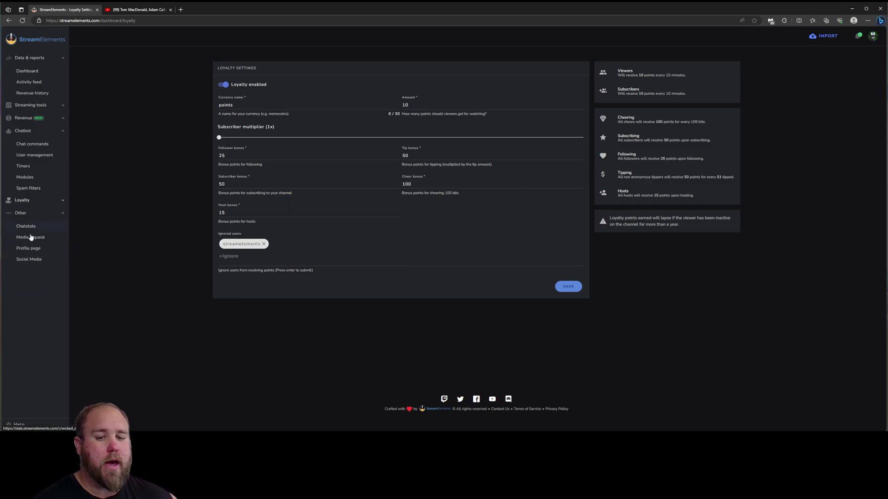
left_click(28, 239)
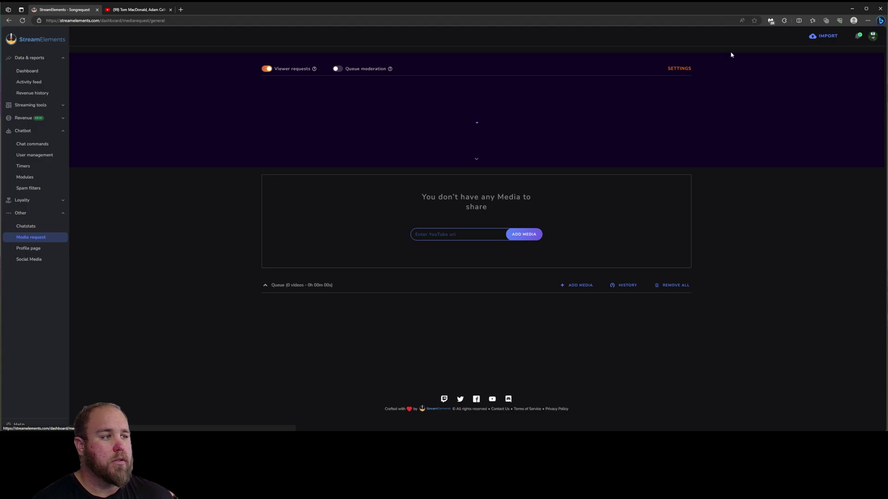
left_click(677, 69)
scroll(548, 143, "down", 4)
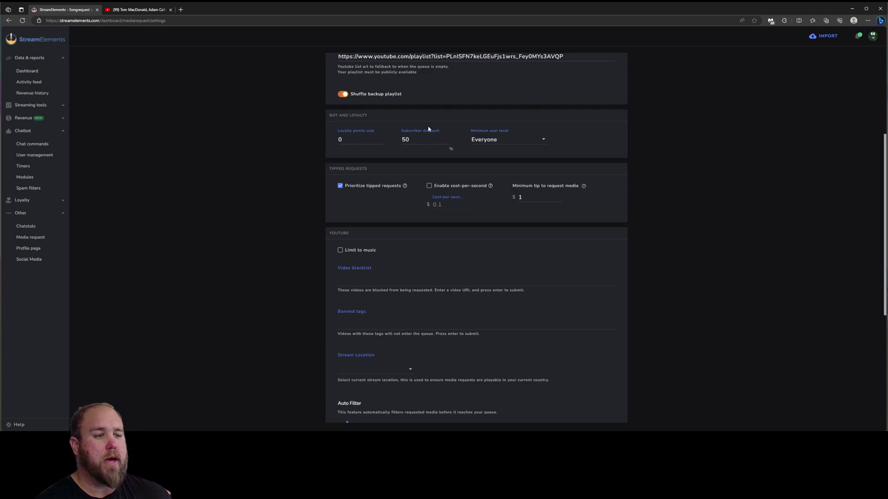
left_click(502, 141)
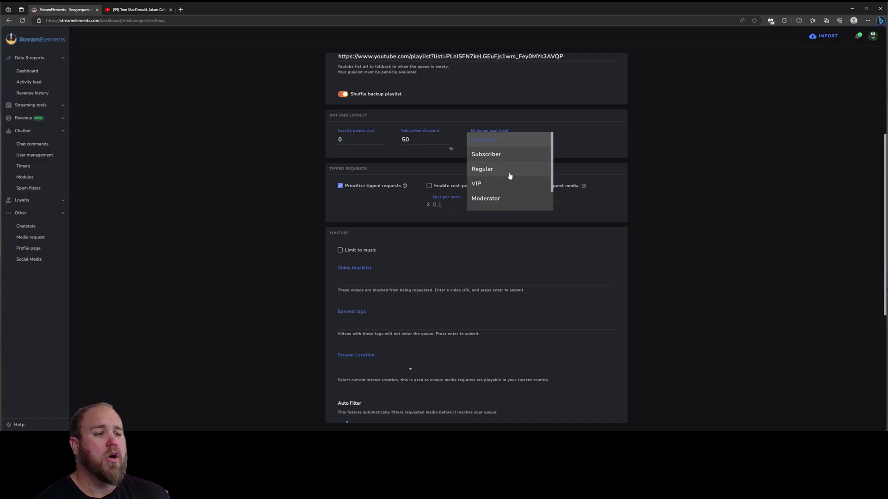
scroll(491, 188, "down", 2)
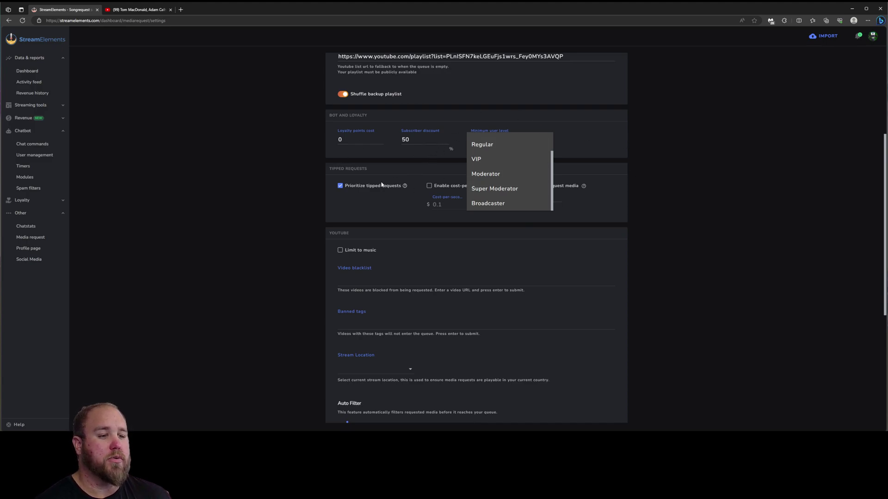
left_click(282, 188)
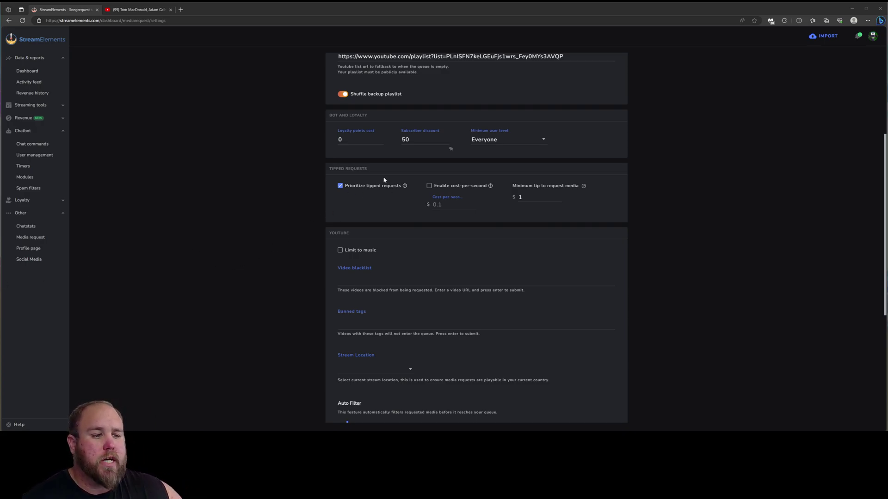
Review the media request mode, the minimum tip to request media, and the YouTube and advanced options
scroll(329, 181, "up", 4)
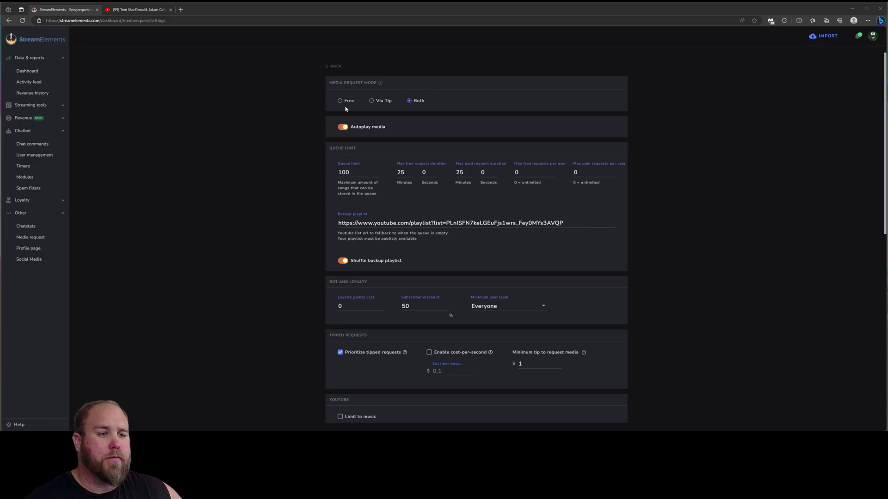
scroll(382, 111, "down", 5)
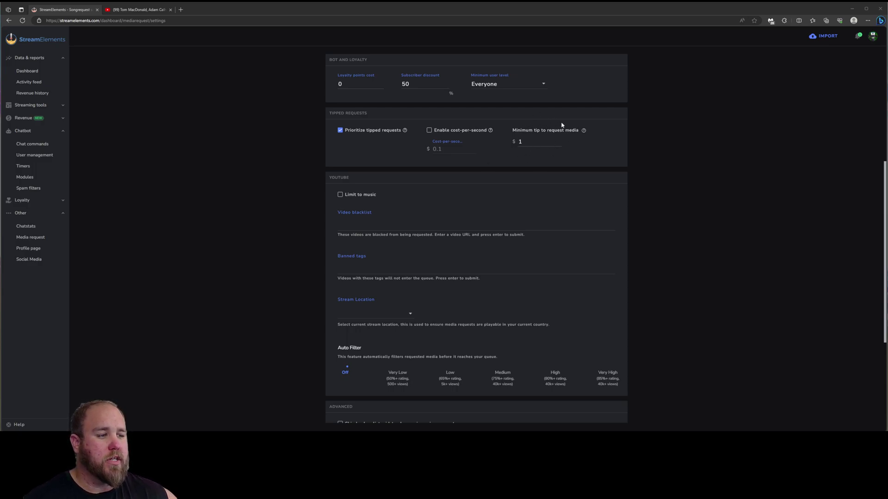
left_click_drag(549, 140, 501, 145)
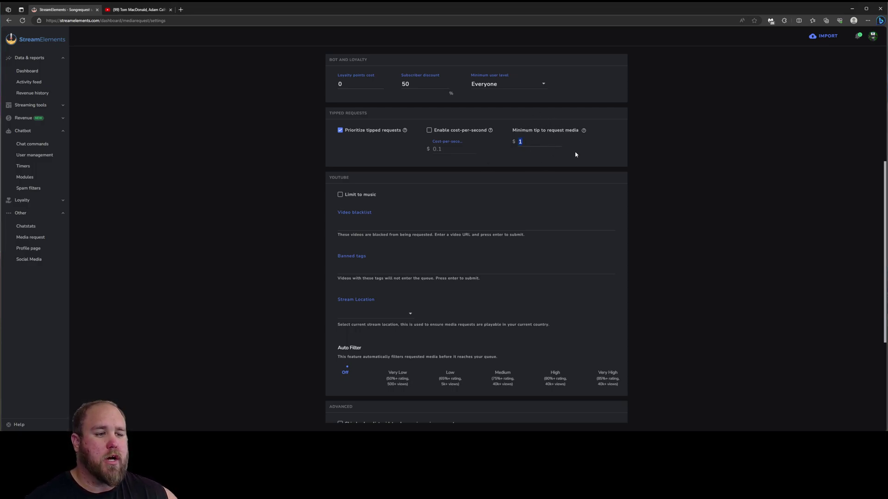
left_click(632, 151)
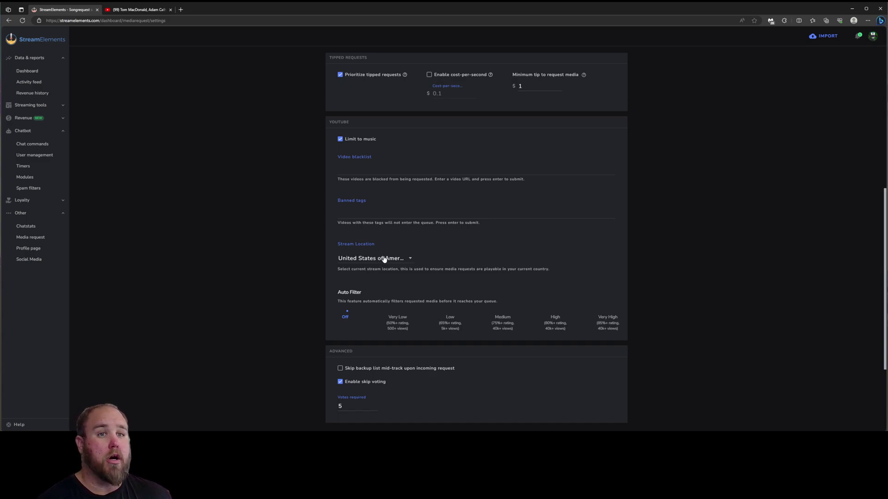
scroll(383, 259, "down", 2)
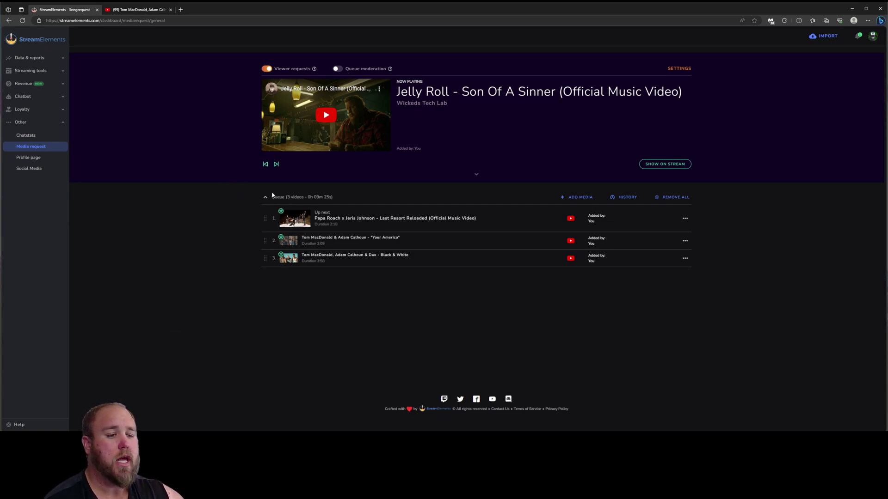
Move "Your America" below "Black & White" in the media queue and view the options of the first queued video
left_click_drag(265, 240, 265, 267)
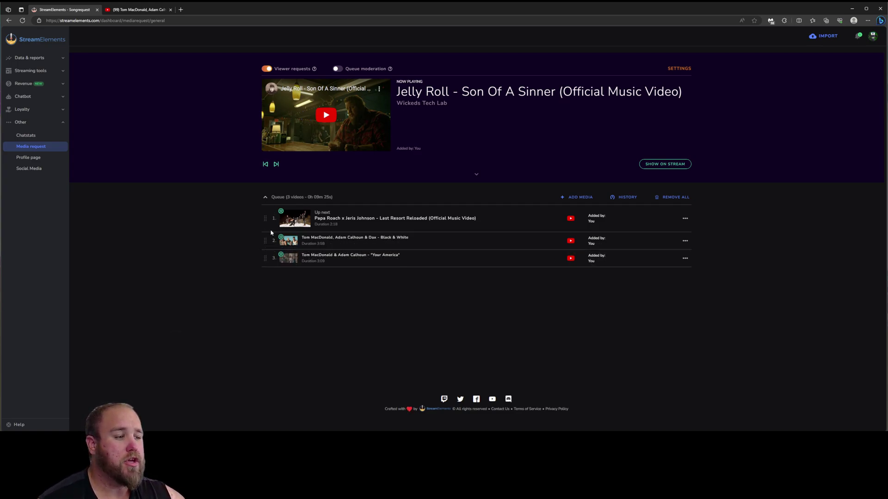
left_click(685, 221)
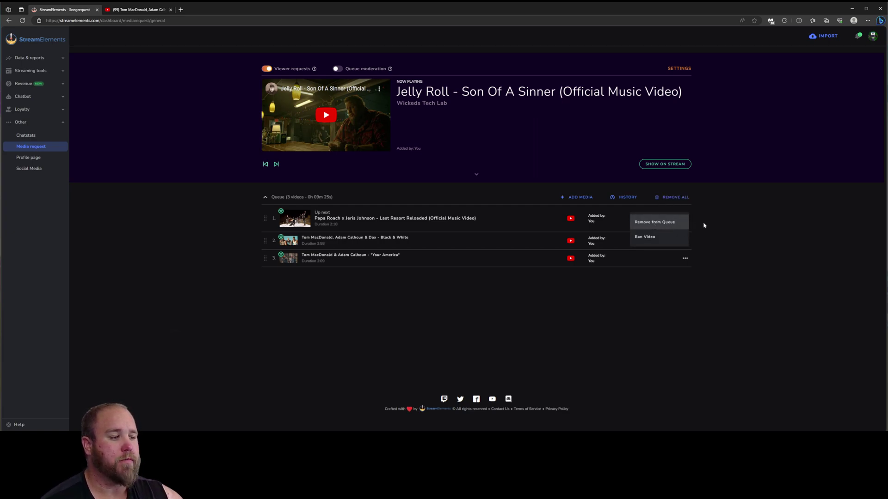
left_click(696, 235)
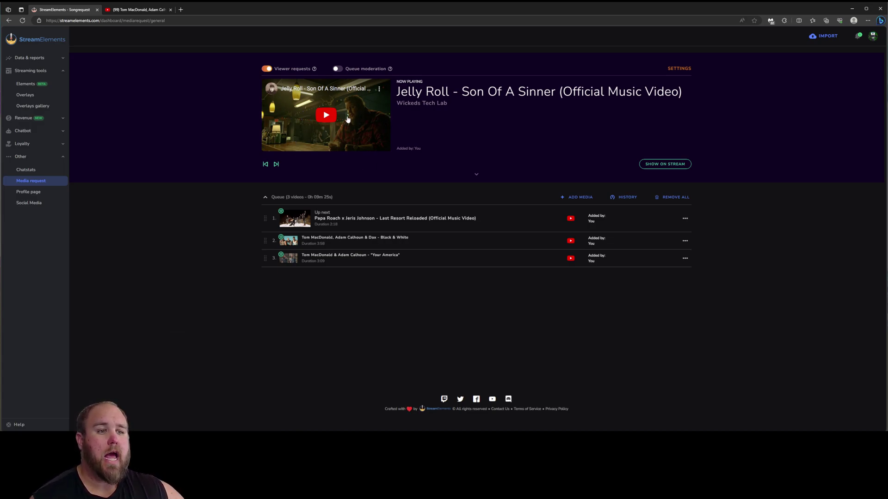
Preview the Jelly Roll video in the media request player
left_click(324, 123)
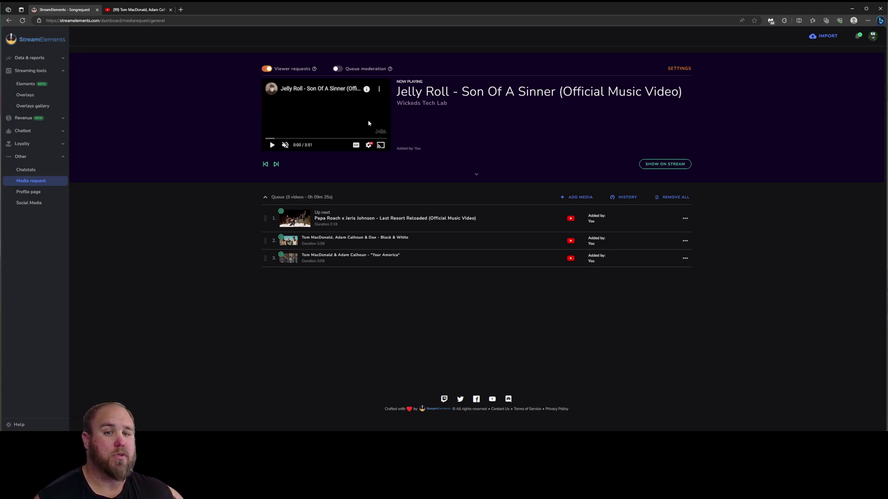
Create a new 1080p overlay with a Media Request engagement widget and leave the overlay editor without saving
left_click(28, 95)
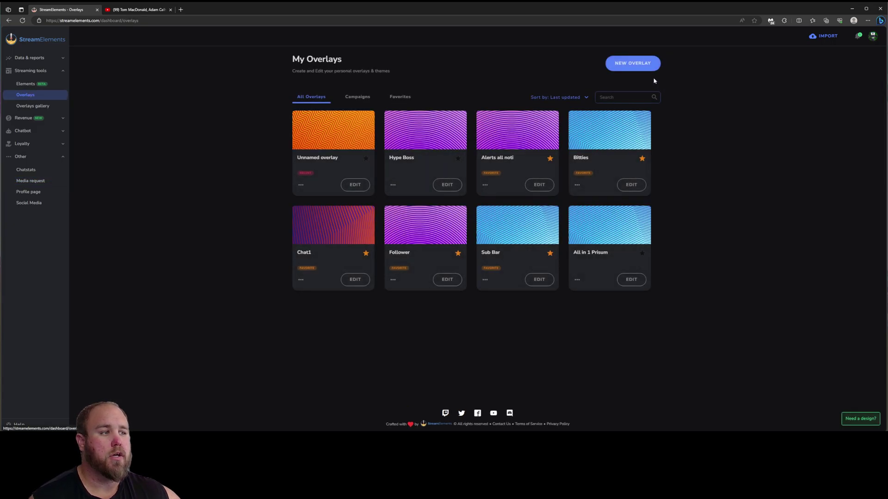
left_click(632, 63)
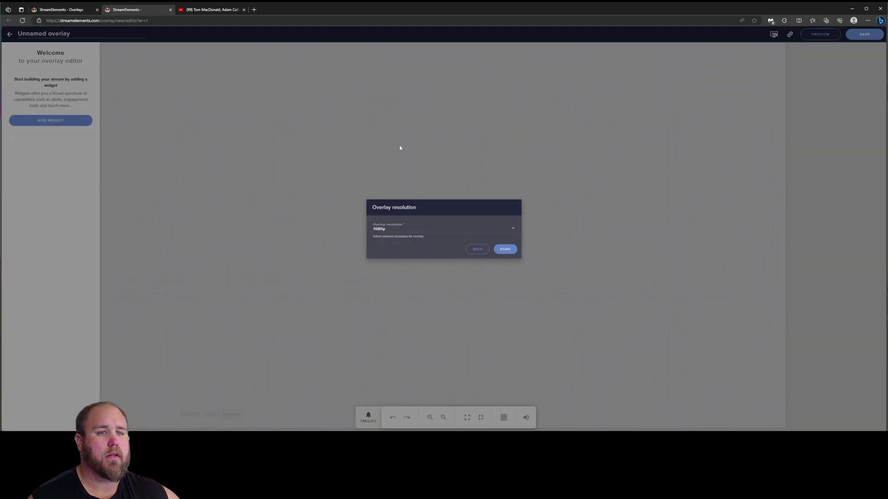
left_click(508, 251)
left_click(67, 122)
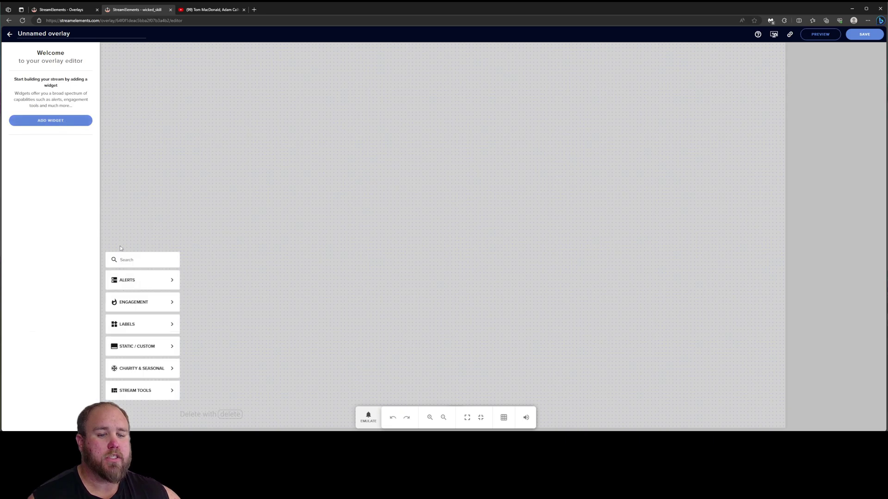
mouse_move(127, 305)
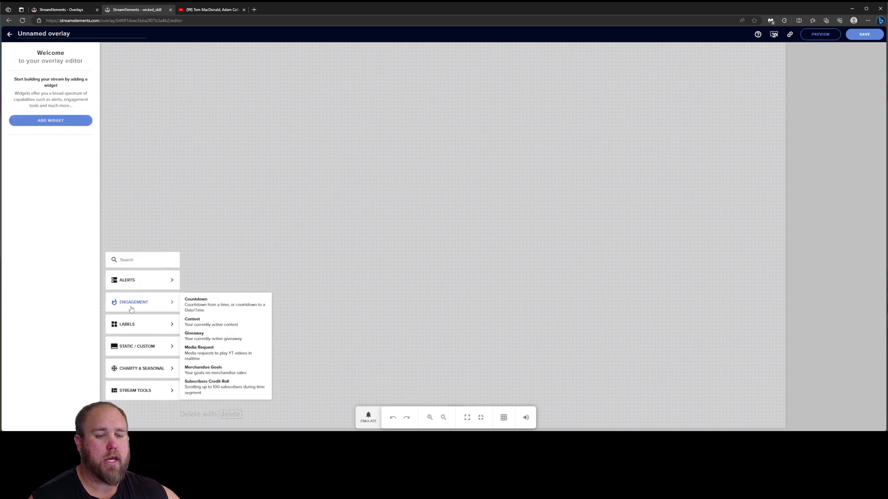
left_click(206, 354)
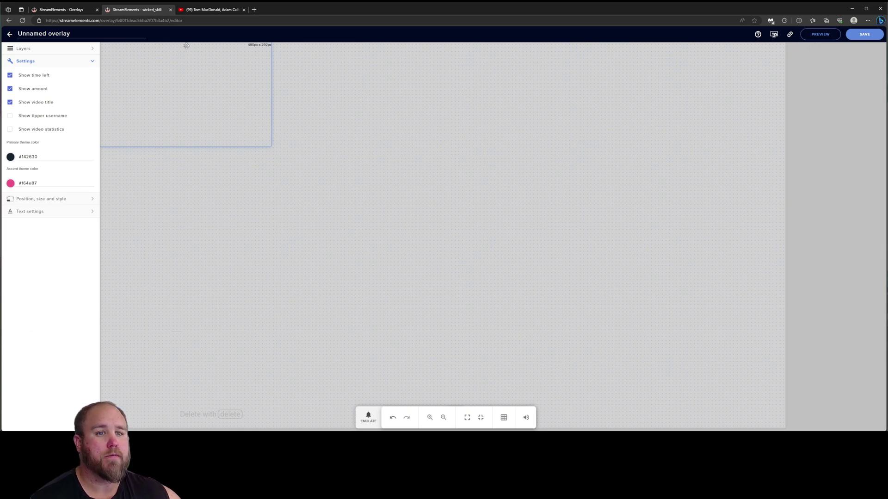
key("ctrl+w")
left_click(474, 54)
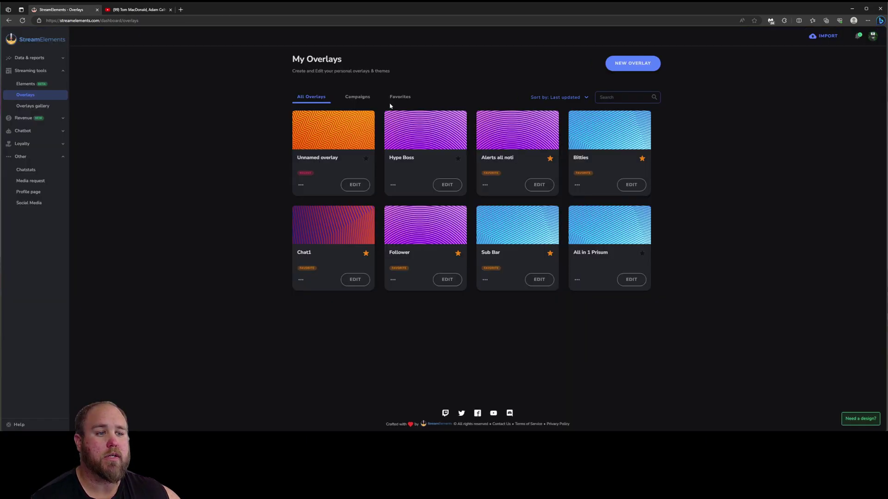
Open the chatbot's default chat commands and examine the settings of the !songrequest command
left_click(28, 184)
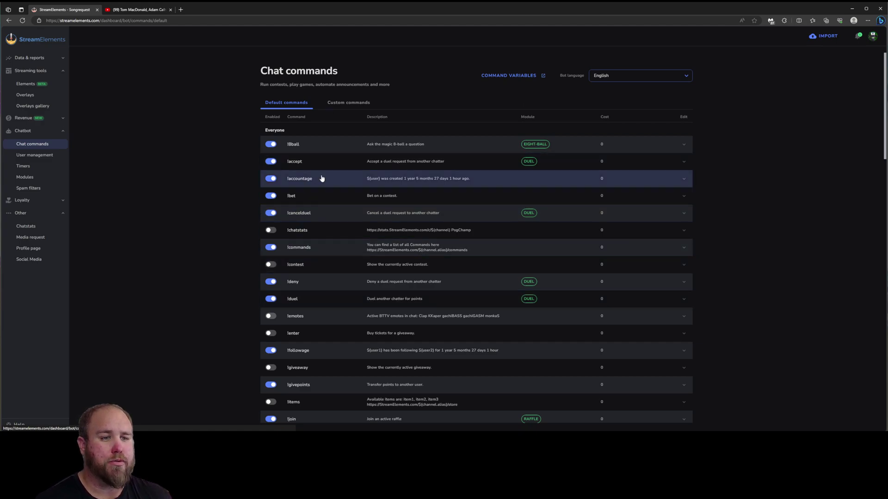
scroll(312, 213, "down", 2)
scroll(312, 213, "down", 4)
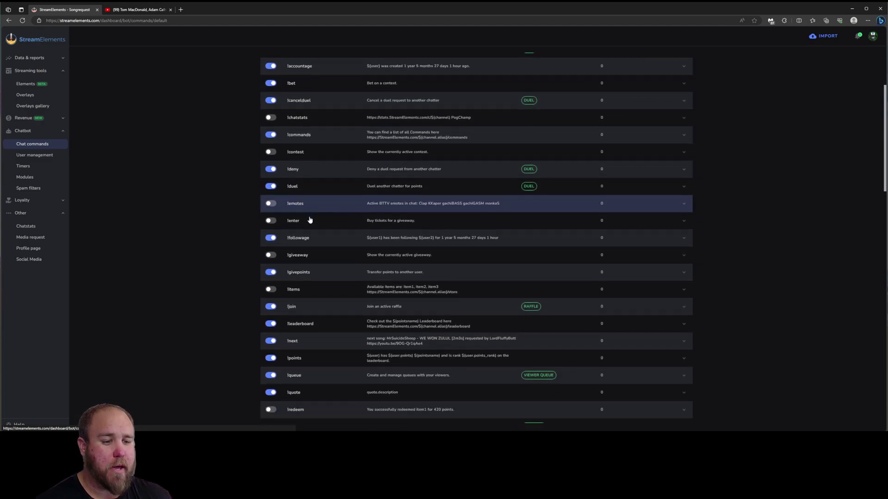
scroll(310, 219, "down", 6)
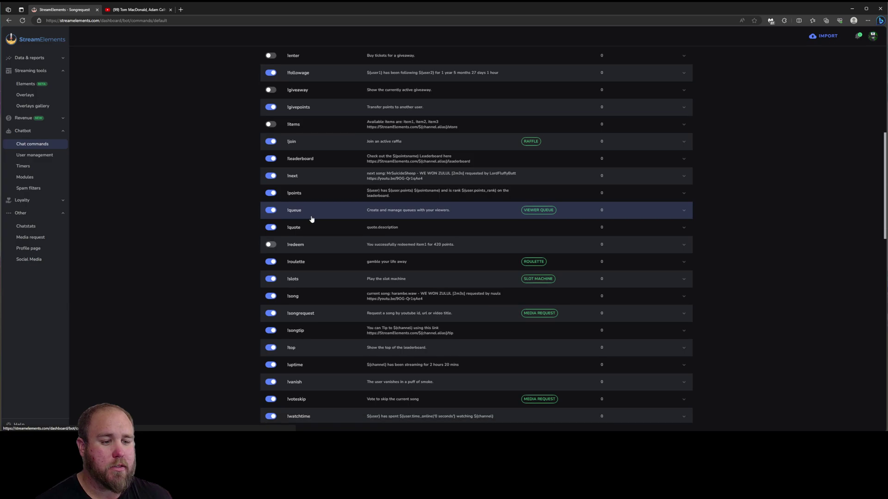
scroll(304, 184, "down", 6)
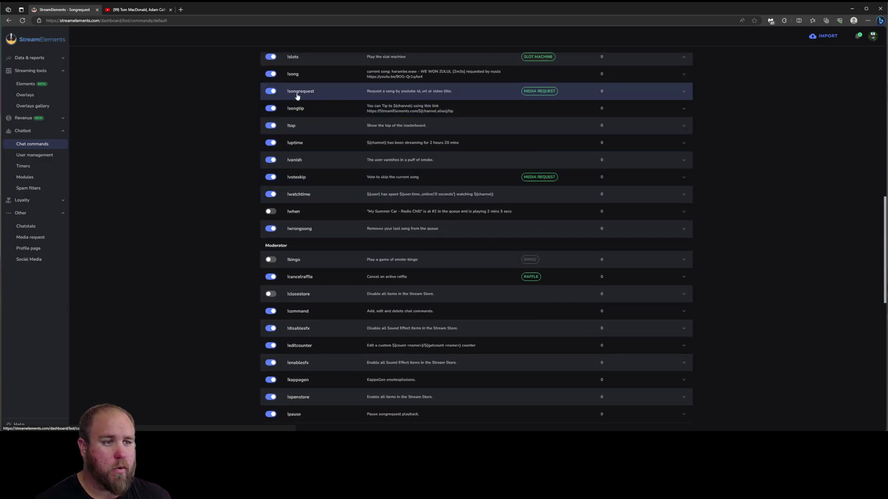
left_click(333, 91)
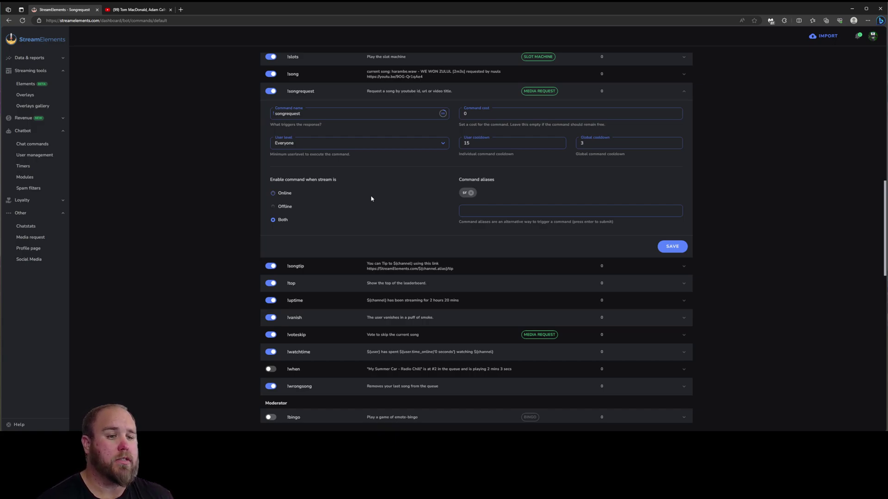
left_click(336, 93)
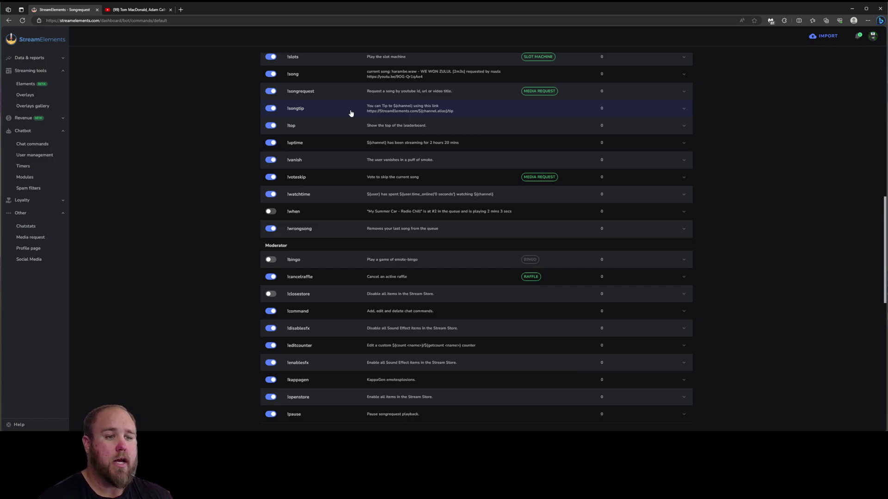
Review the moderator song commands and switch to the music.PNG image of the custom !music command
scroll(341, 126, "down", 3)
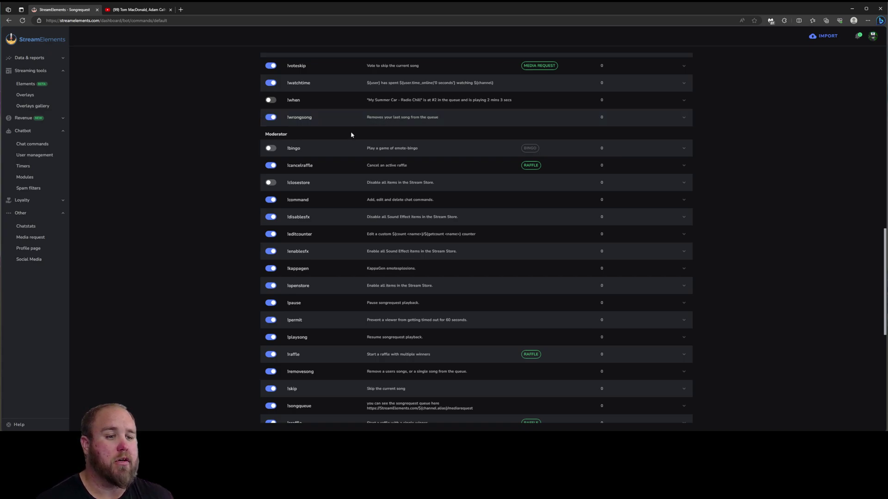
scroll(350, 141, "down", 1)
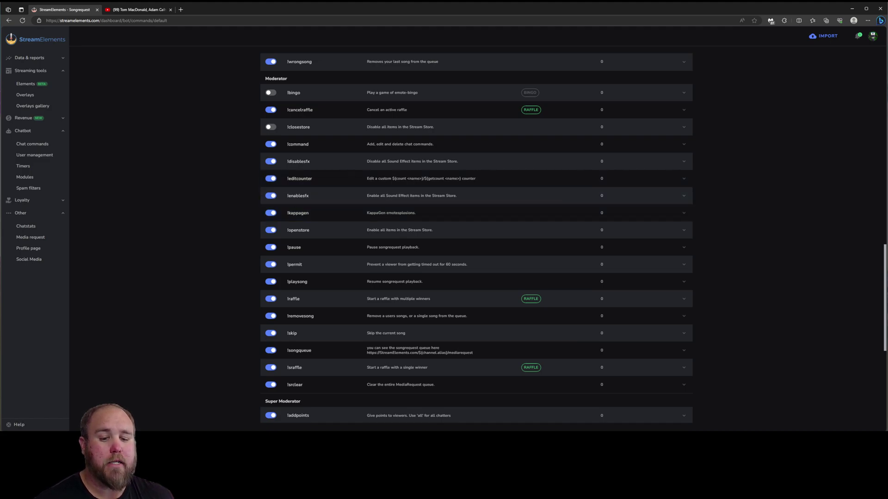
key("alt+Tab")
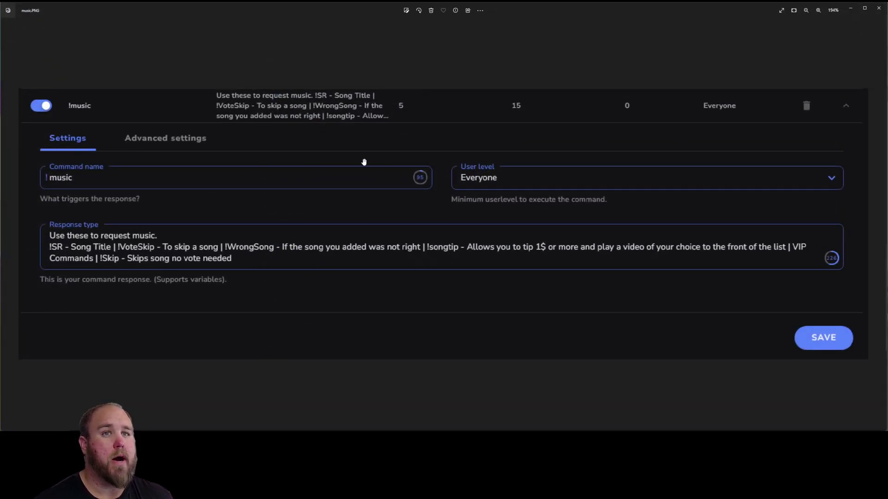